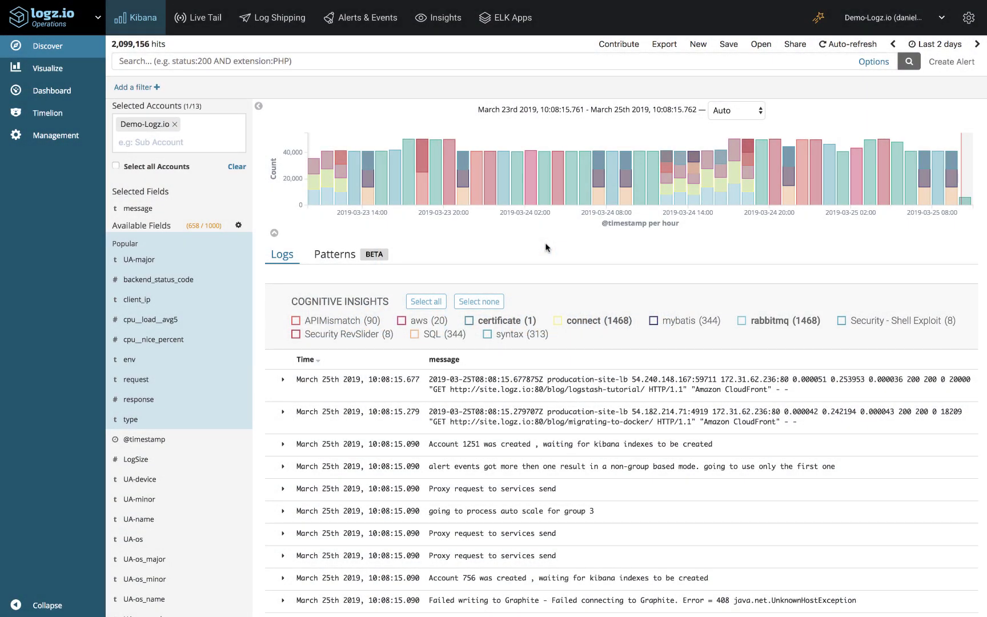
Show the last two days of results as grouped log patterns with counts and ratios.
left_click(333, 259)
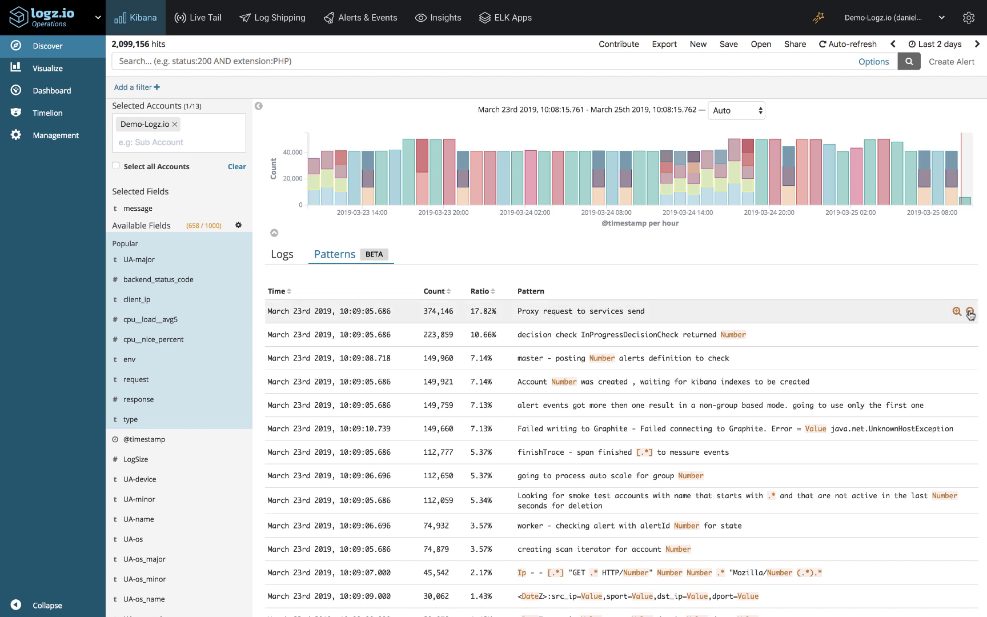
Exclude the Proxy request pattern, keep only Failed writing to Graphite logs, and expand one error.
left_click(971, 312)
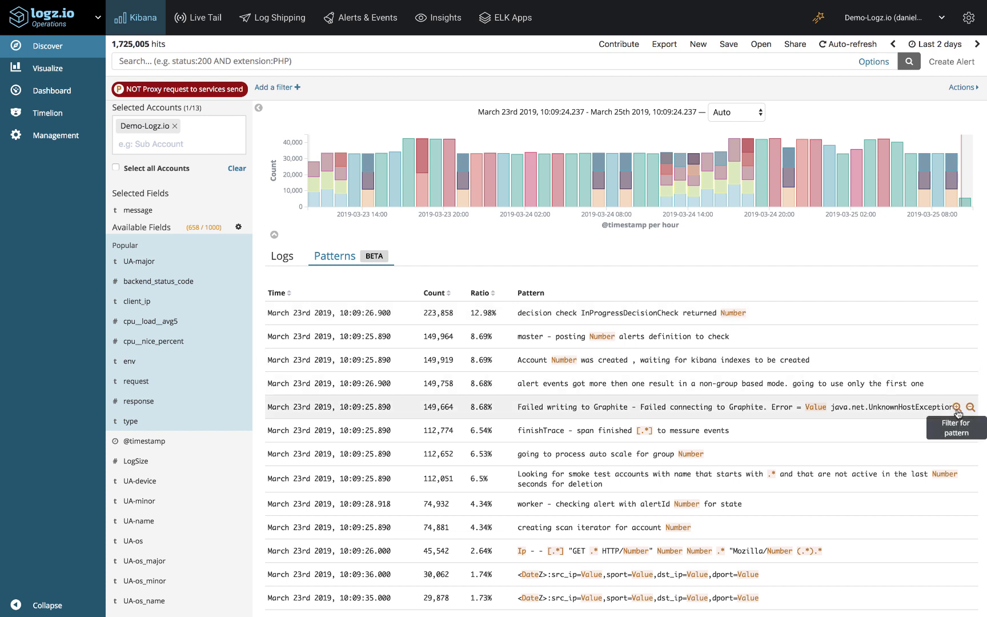
left_click(956, 408)
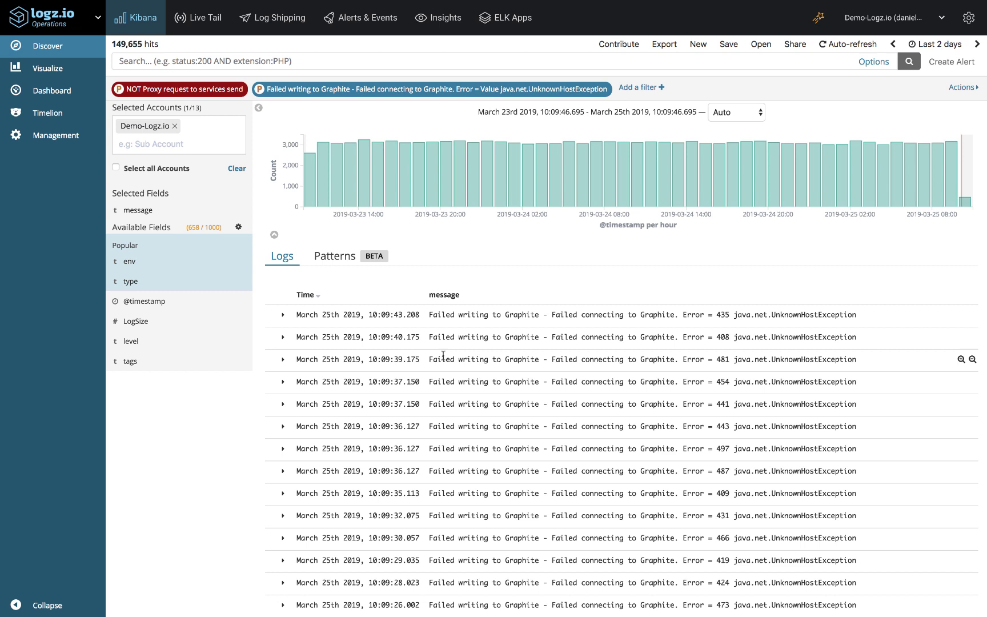
left_click(283, 359)
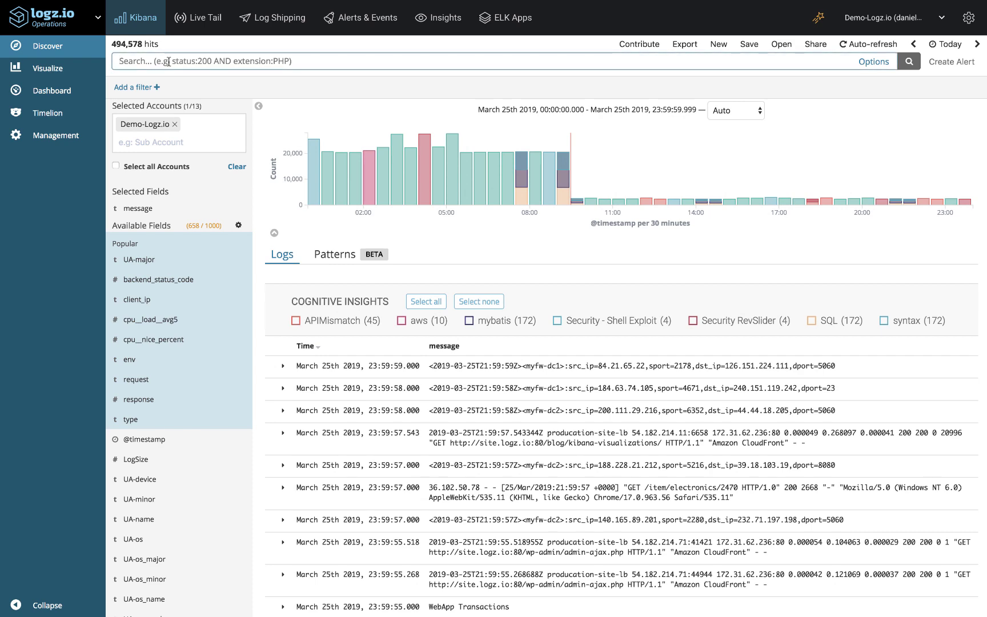
Run the query type:"service-10" against today's logs.
left_click(168, 61)
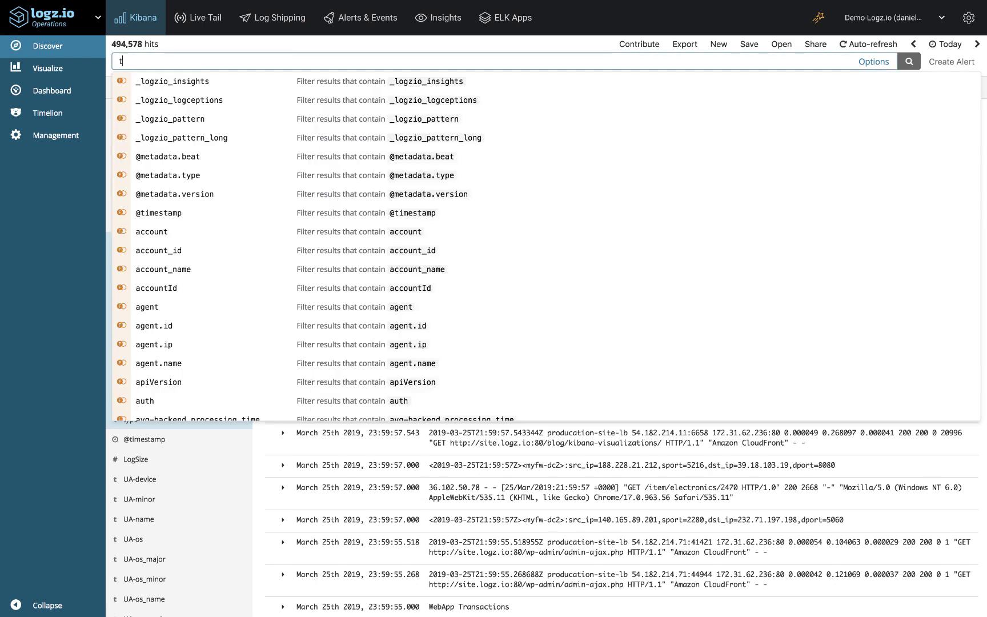
type("type:")
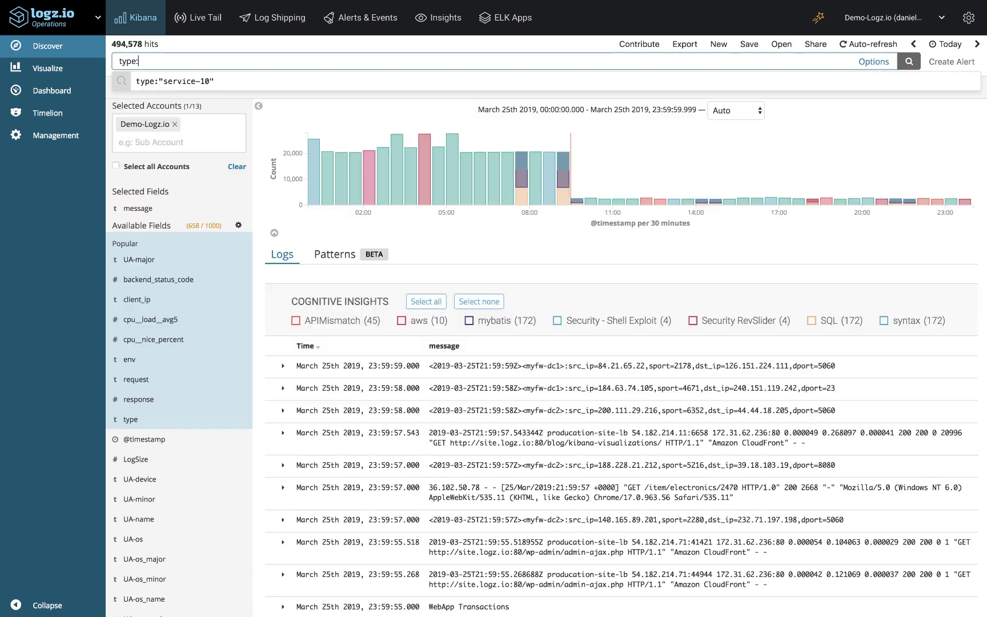
key("Down")
key("Return")
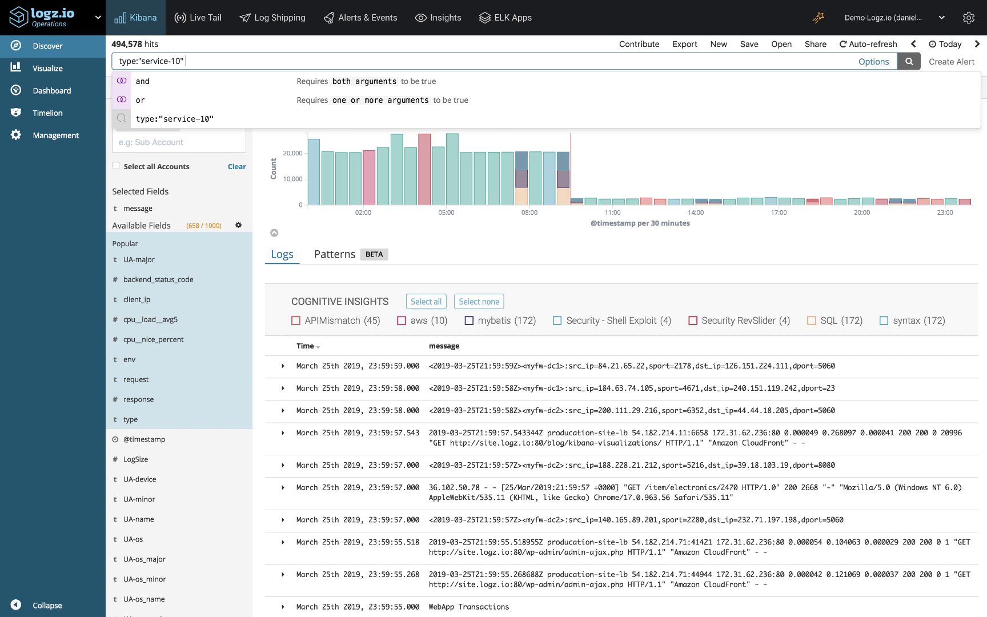
key("Return")
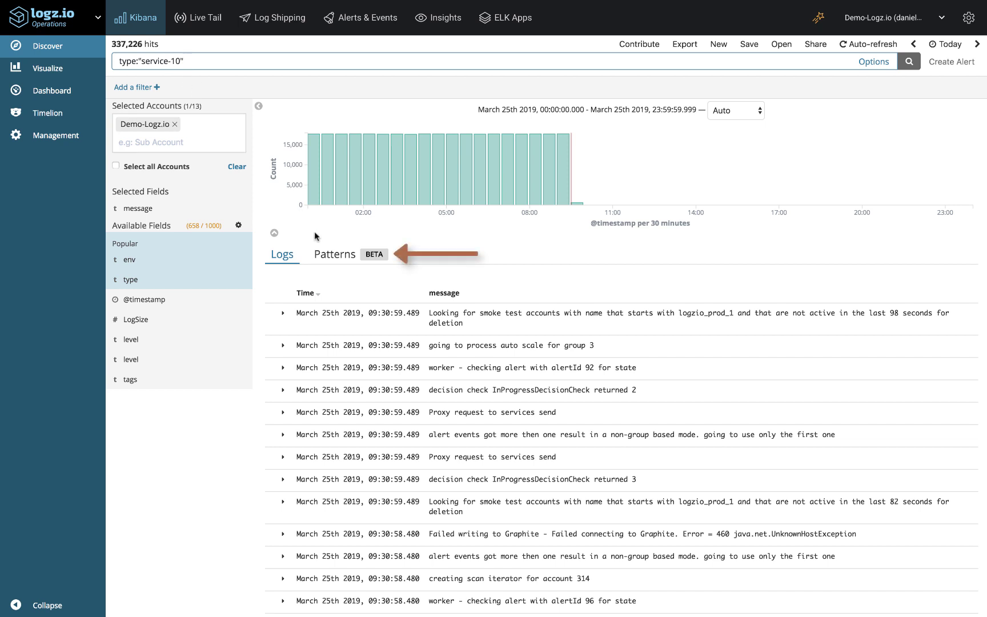
Exclude the Proxy request and decision check InProgressDecisionCheck patterns from service-10 patterns.
left_click(343, 257)
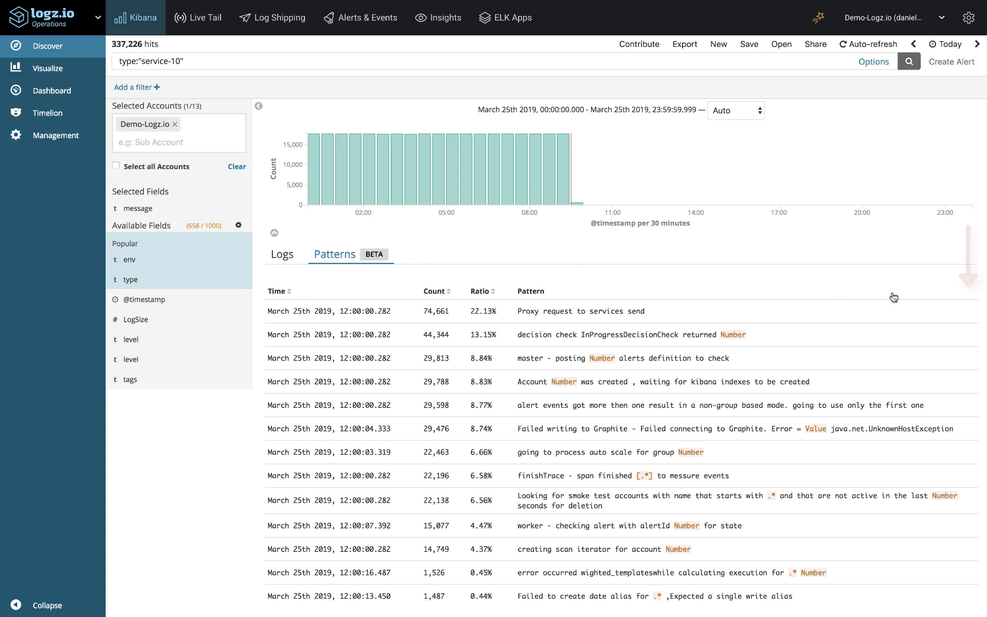
left_click(969, 311)
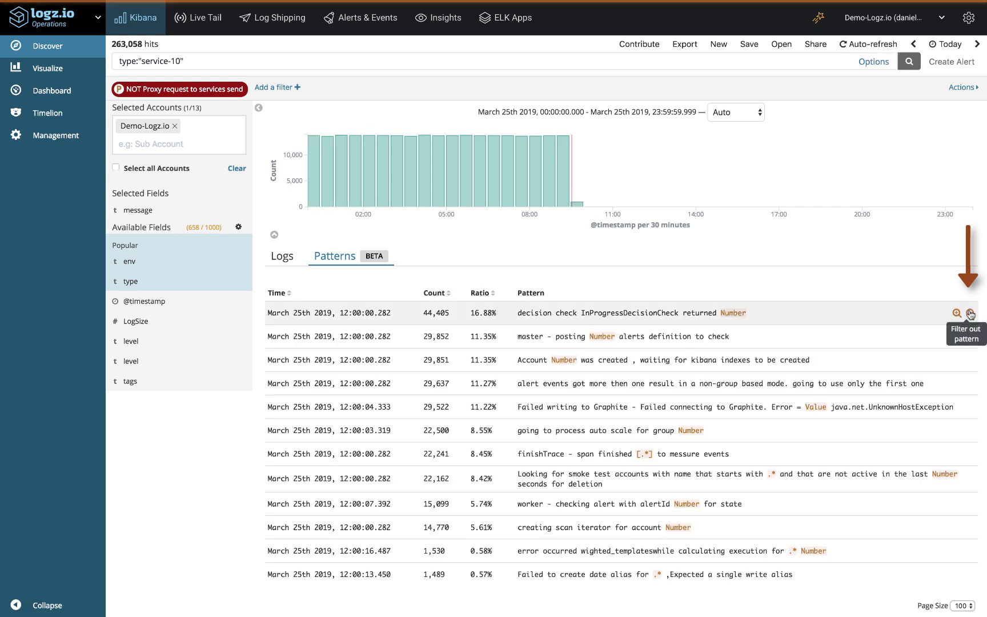
left_click(969, 312)
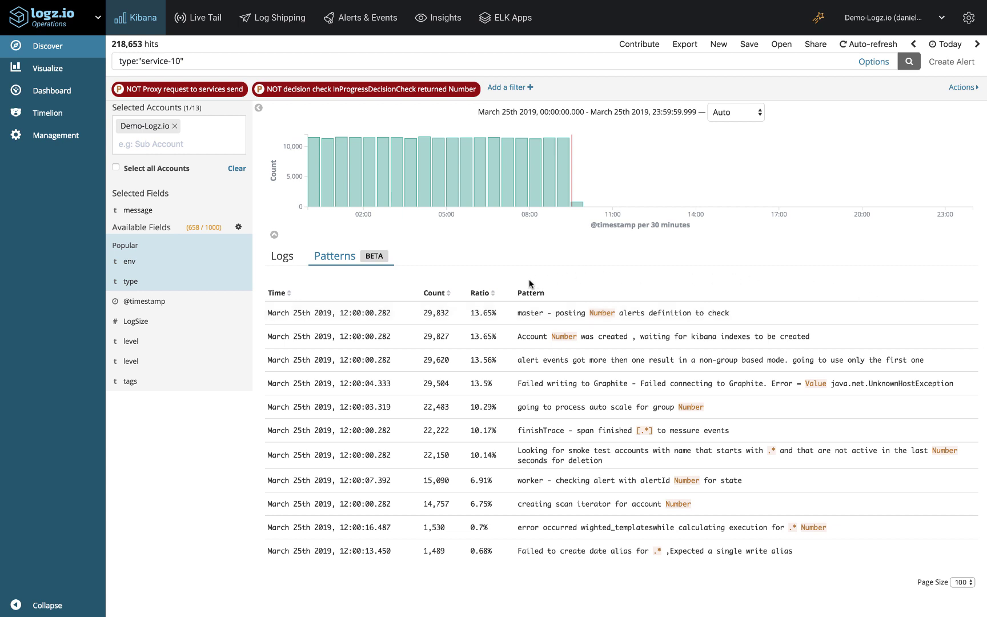
Sort patterns by ratio rarest first and keep only Failed to create date alias logs.
left_click(494, 299)
left_click(494, 298)
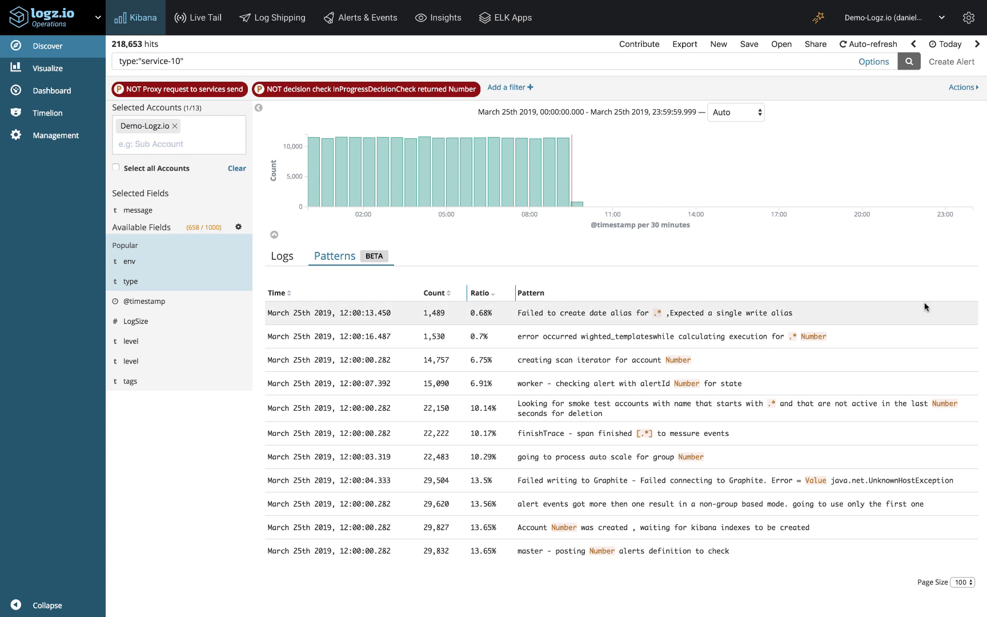
left_click(960, 313)
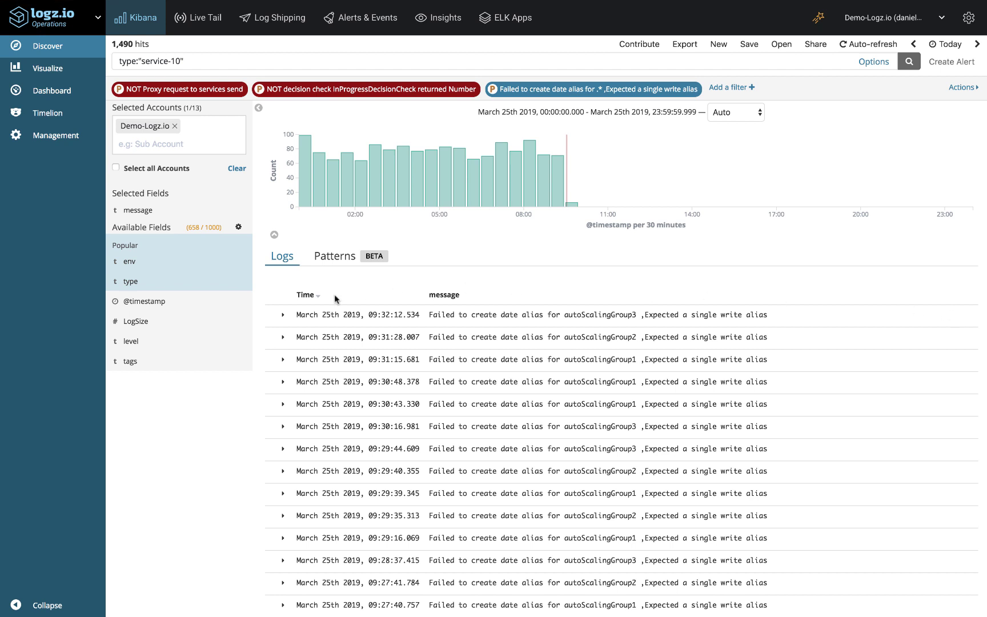
Expand the newest Failed to create date alias error log to view its details.
left_click(282, 316)
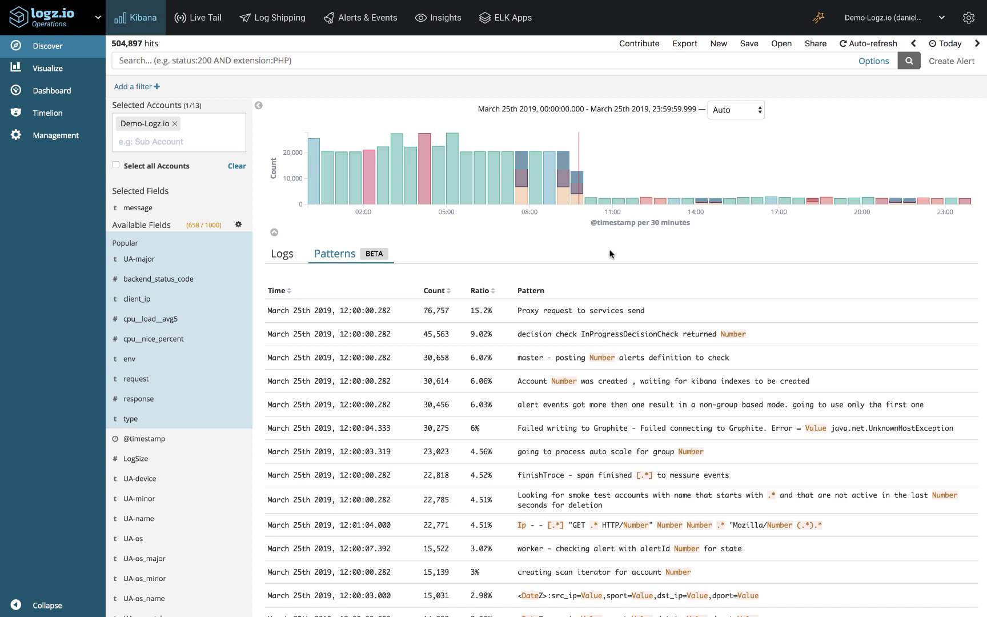
Apply a NOT Proxy request to services send pattern filter to today's patterns.
mouse_move(617, 311)
left_click(972, 311)
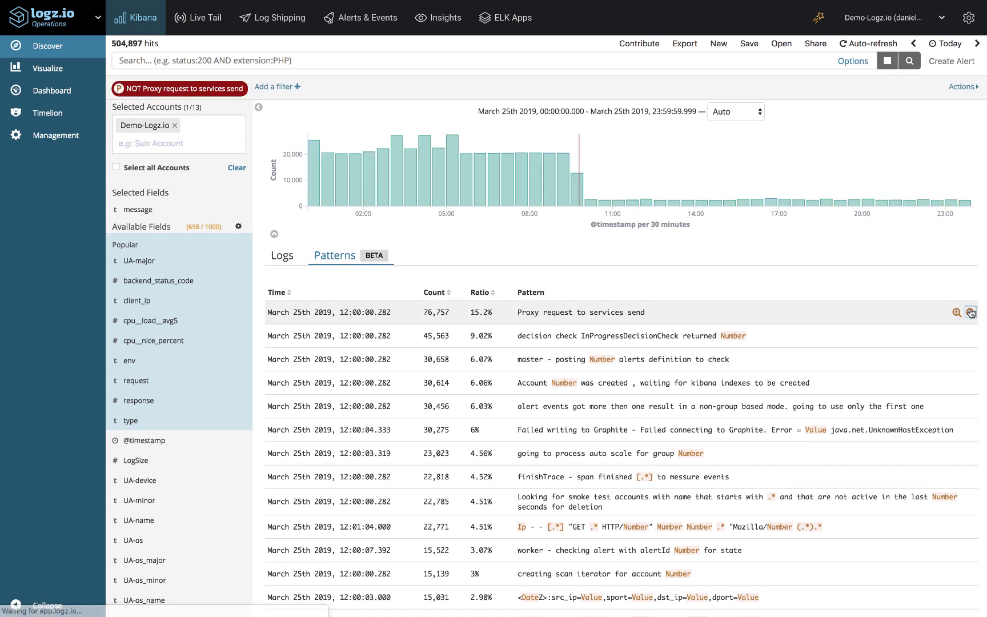